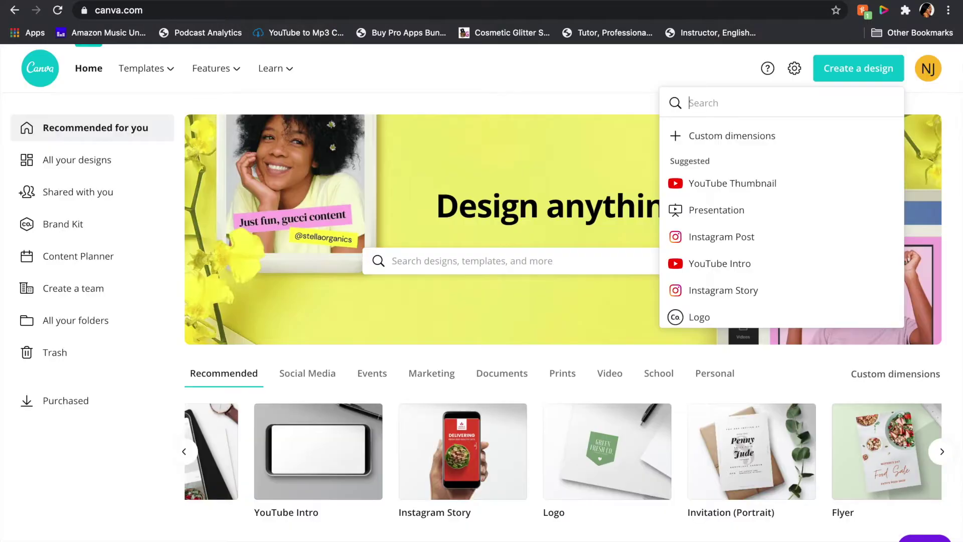
Step: Create a YouTube Thumbnail design and fill its page background with the bright green brand colour
left_click(538, 80)
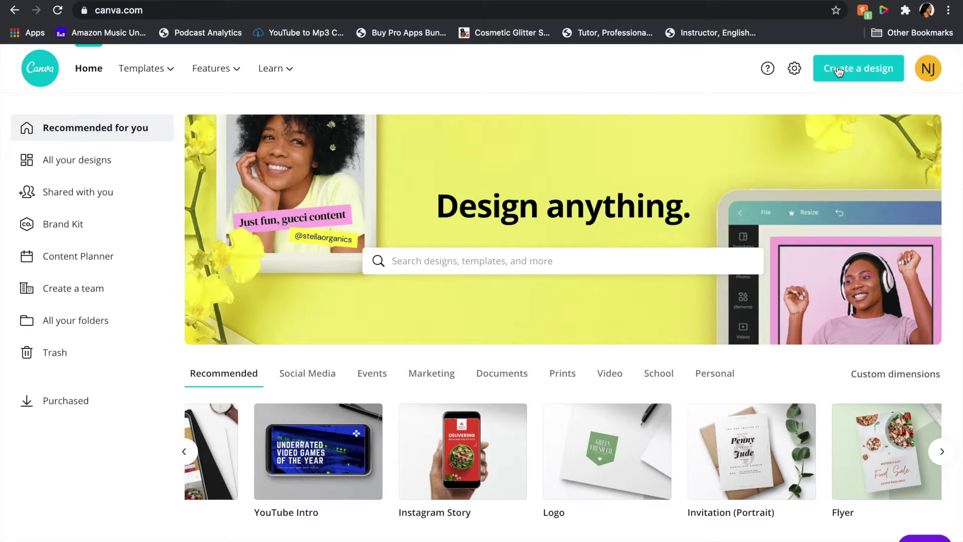
left_click(819, 67)
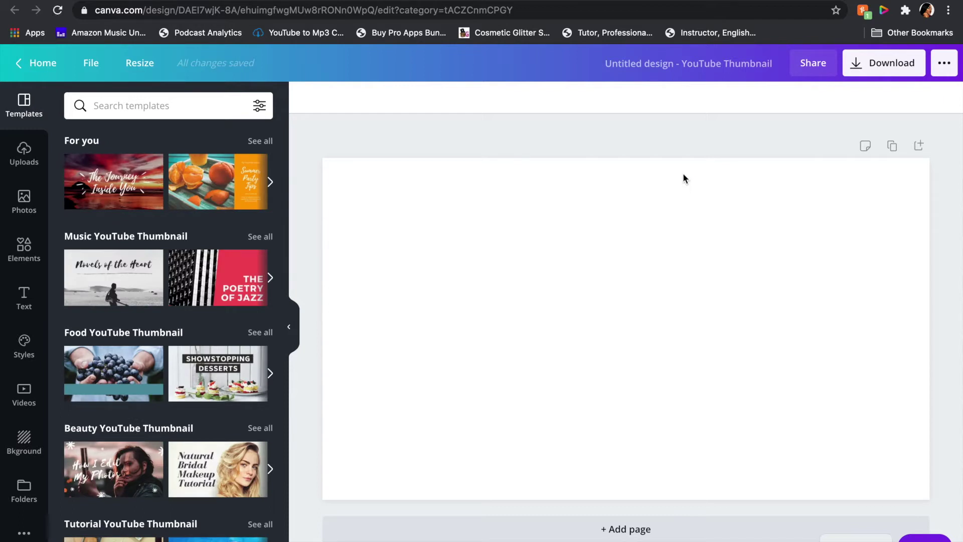
left_click(449, 206)
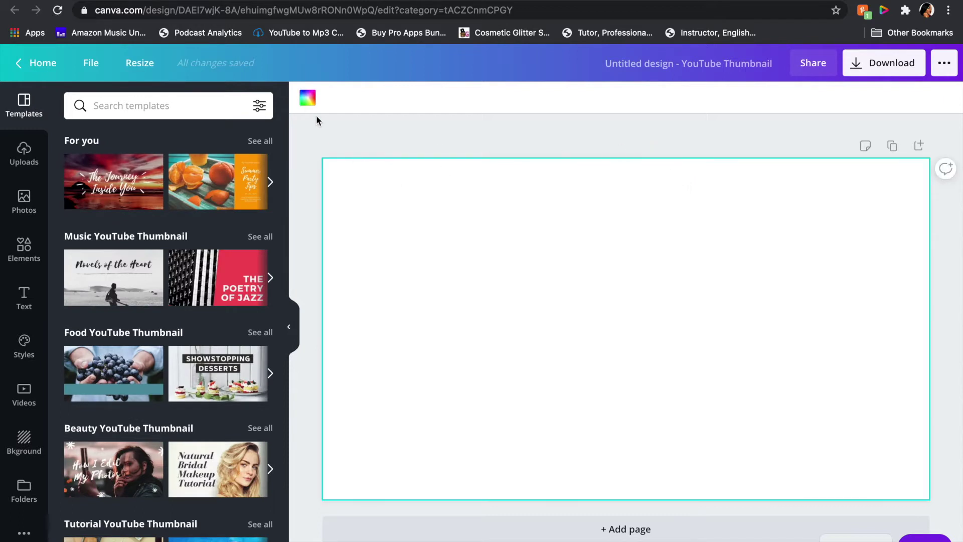
left_click(308, 98)
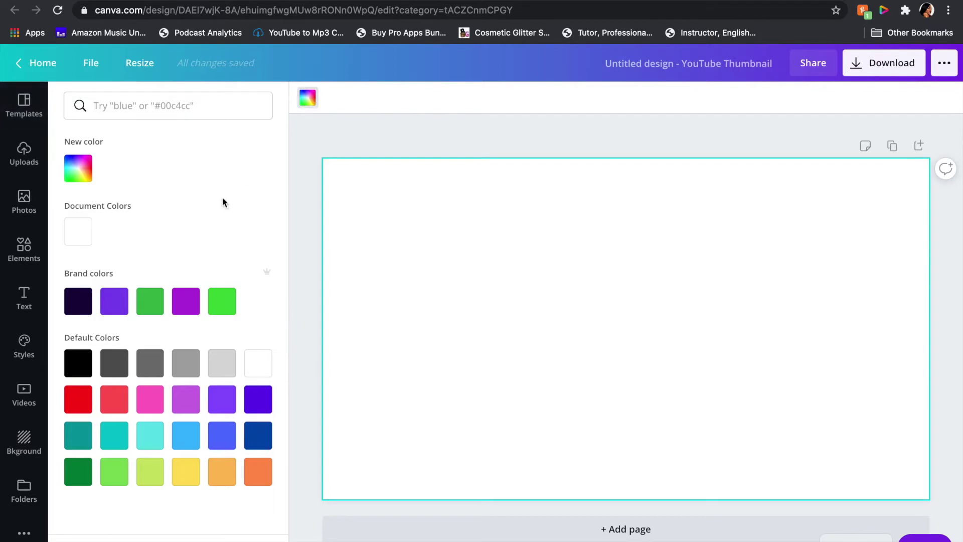
left_click(221, 302)
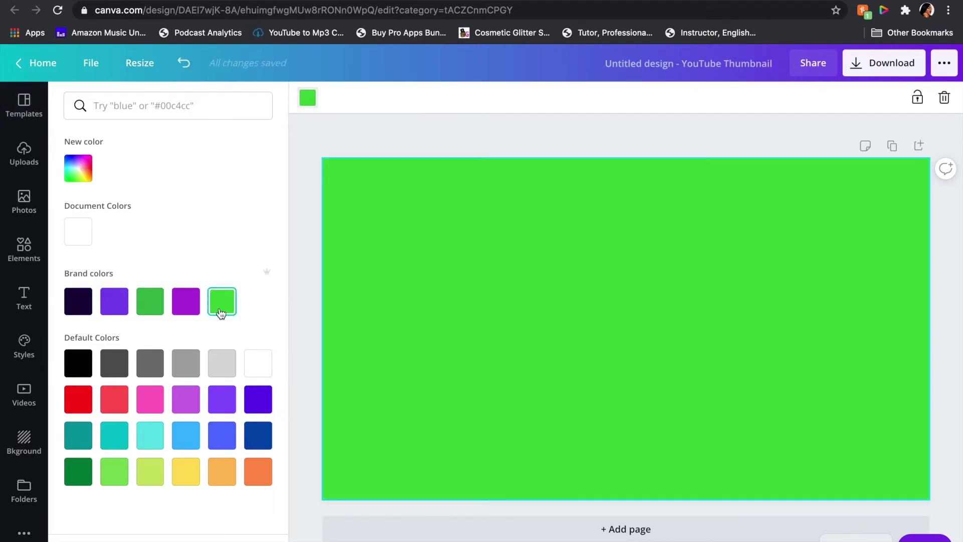
left_click(22, 156)
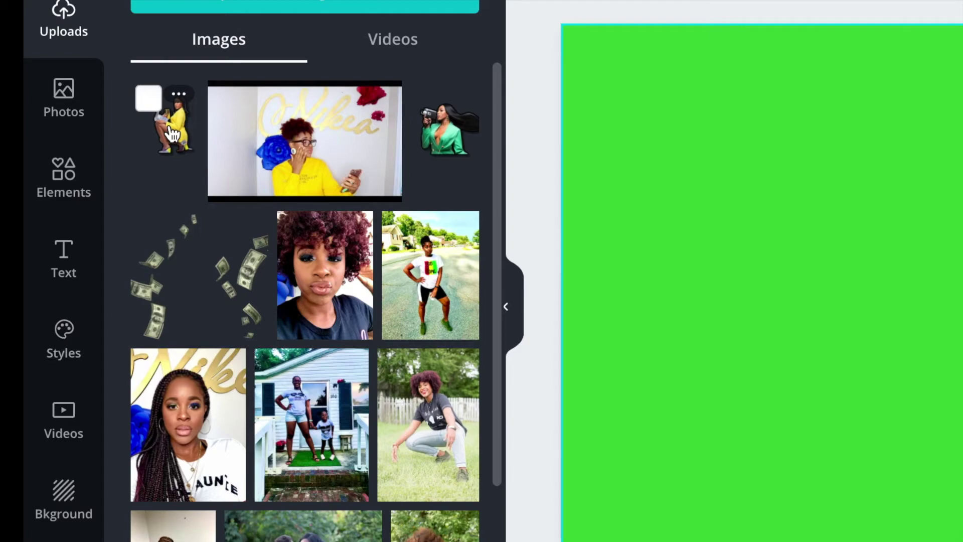
Step: Place the yellow-outfit photo on the page, crop it close to the figure, and enlarge it on the right
left_click_drag(173, 134, 645, 308)
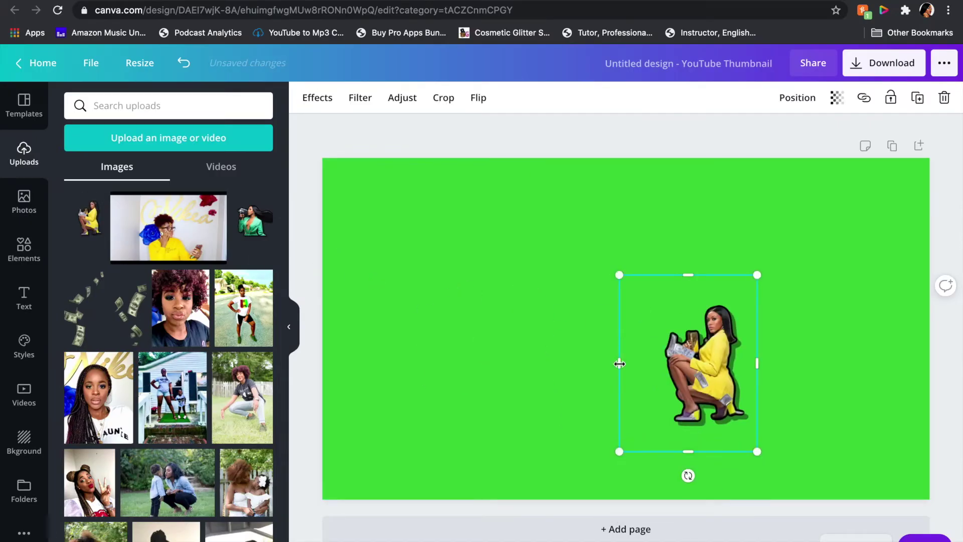
left_click_drag(620, 364, 653, 363)
left_click_drag(705, 451, 704, 434)
left_click_drag(705, 275, 845, 219)
left_click_drag(792, 326, 838, 358)
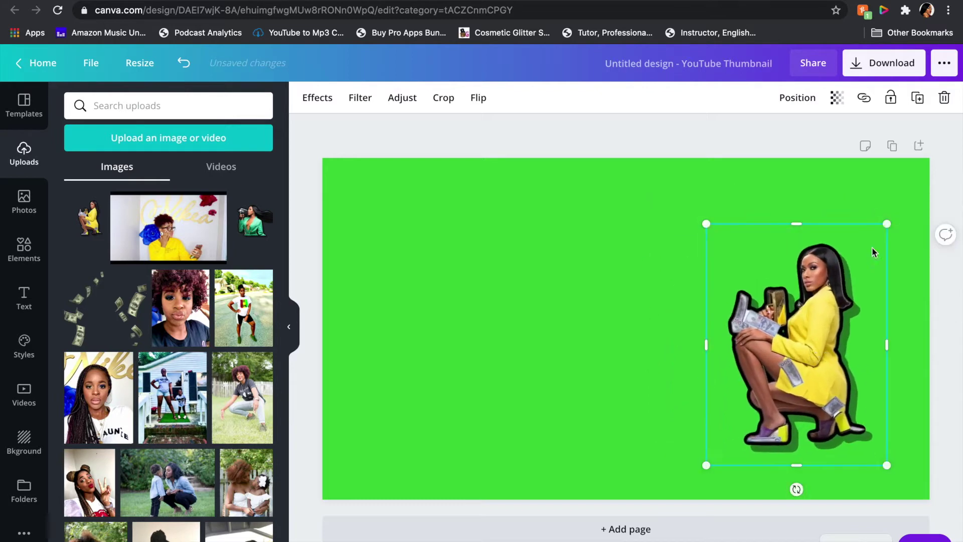
left_click_drag(838, 300, 838, 285)
left_click_drag(895, 209, 909, 192)
Step: Add the falling money image and enlarge it along the page's left edge
left_click(103, 309)
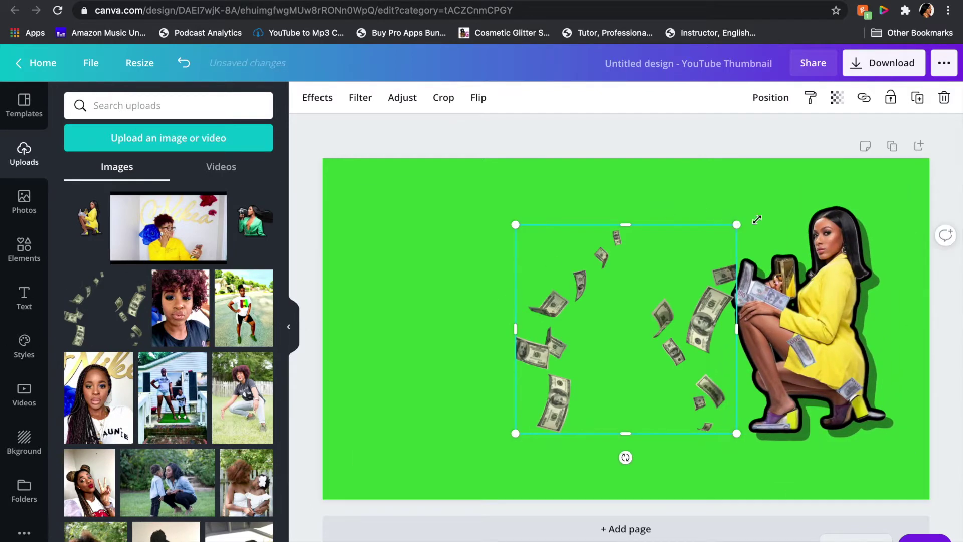
left_click_drag(735, 224, 832, 134)
left_click_drag(526, 433, 441, 505)
left_click_drag(624, 351, 522, 351)
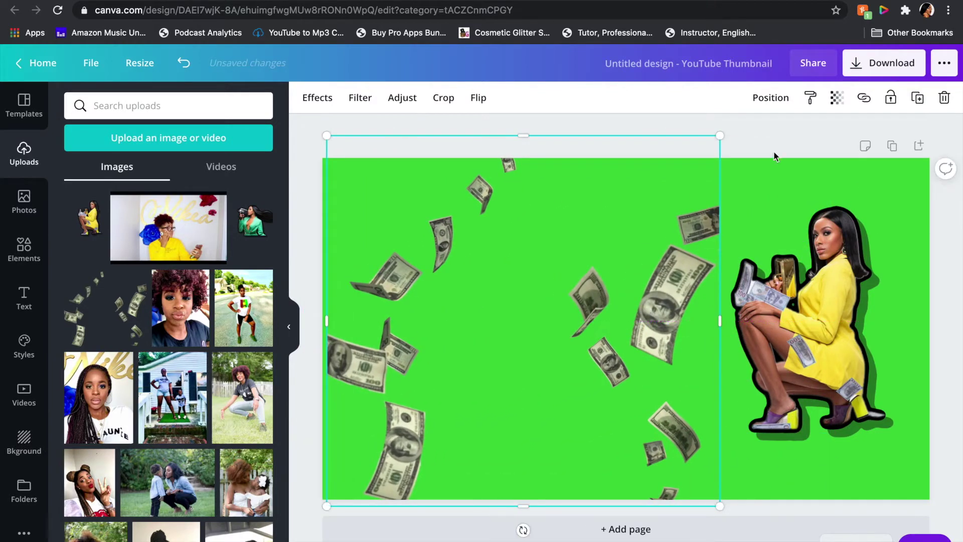
left_click(776, 152)
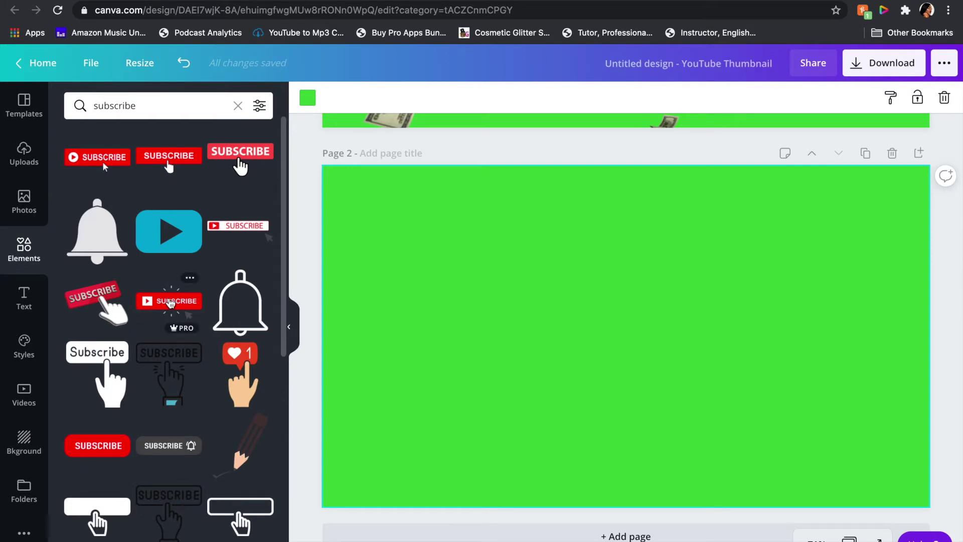
Step: Add the subscribe button with arrow to page 2's lower left, give page 2 the Pop animation, and add a third page
left_click_drag(171, 303, 458, 424)
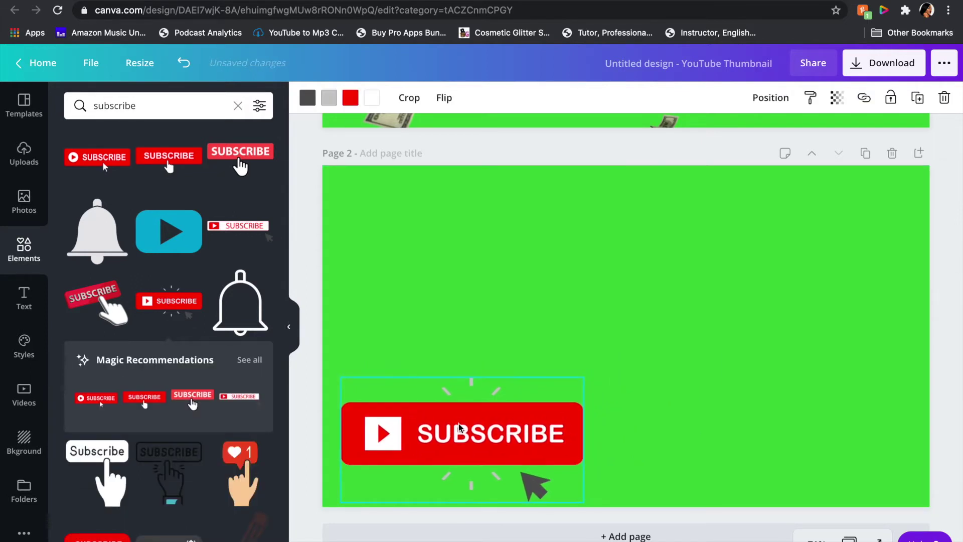
left_click(396, 232)
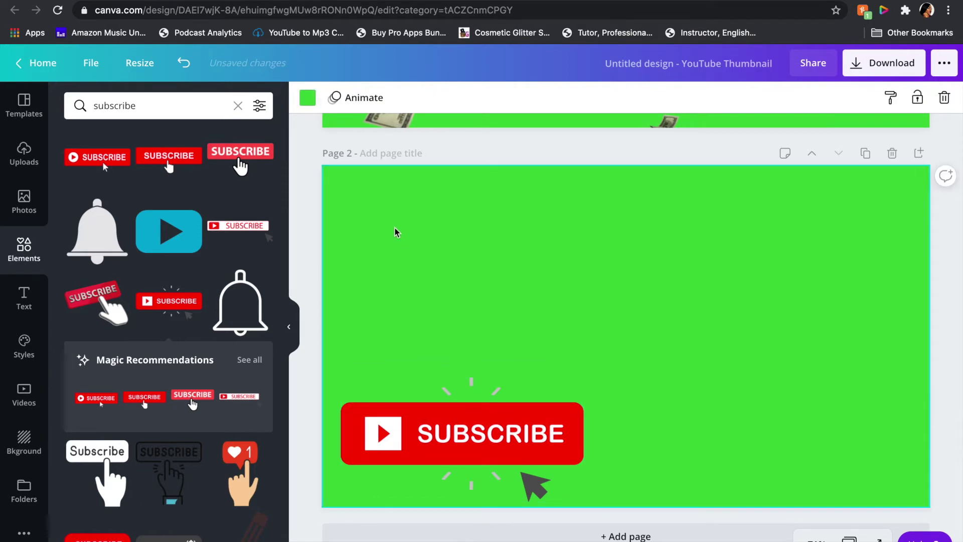
left_click(355, 98)
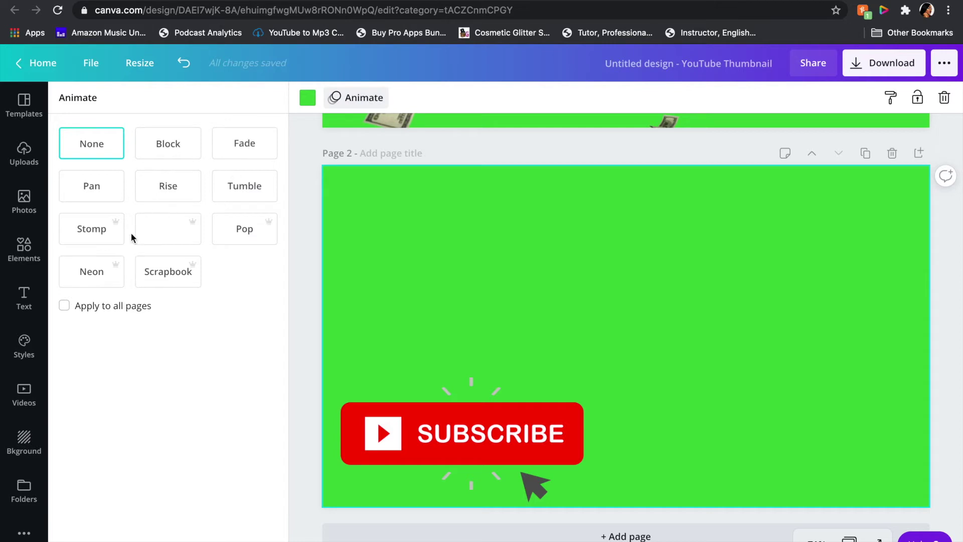
left_click(244, 232)
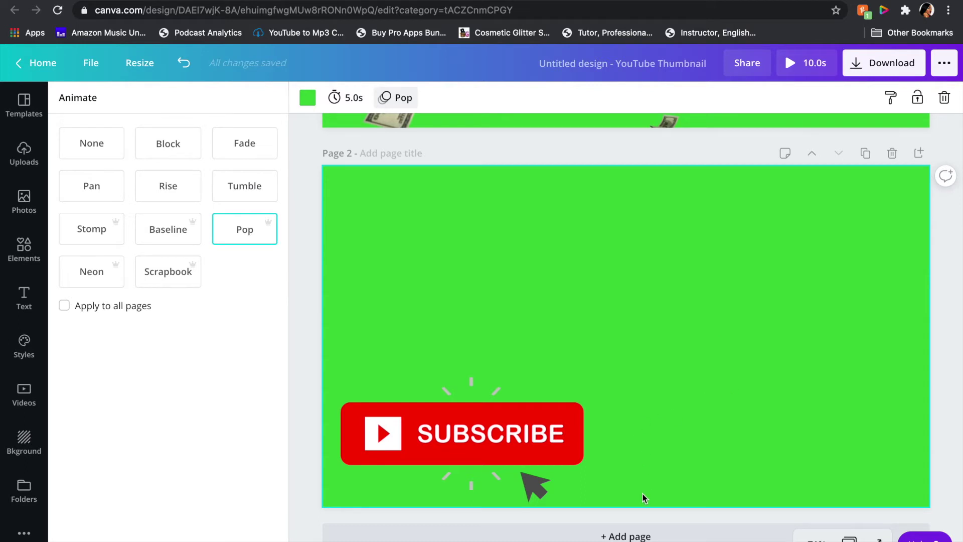
left_click(628, 537)
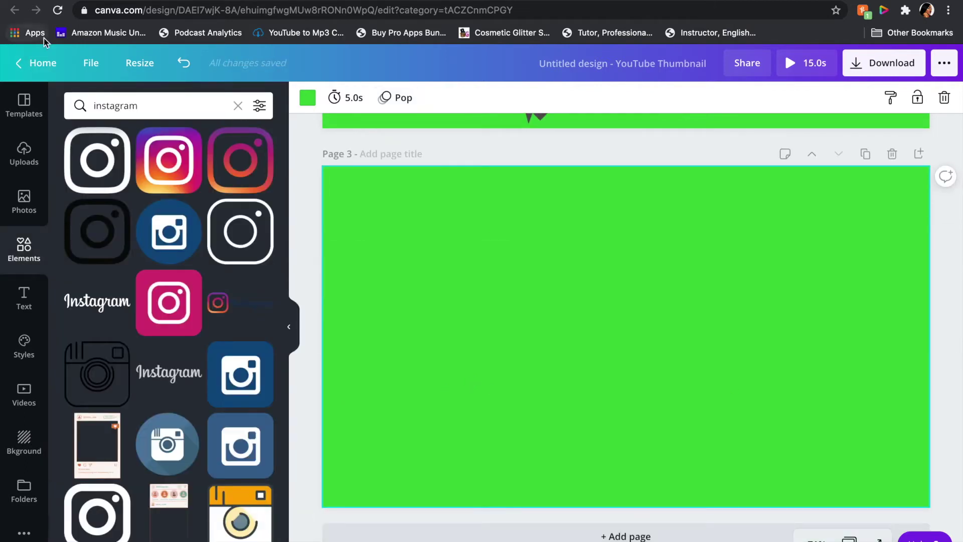
Step: Add the gradient Instagram icon to page 3, shrink it, and move it to the top-left corner
left_click(241, 160)
left_click_drag(644, 352, 425, 441)
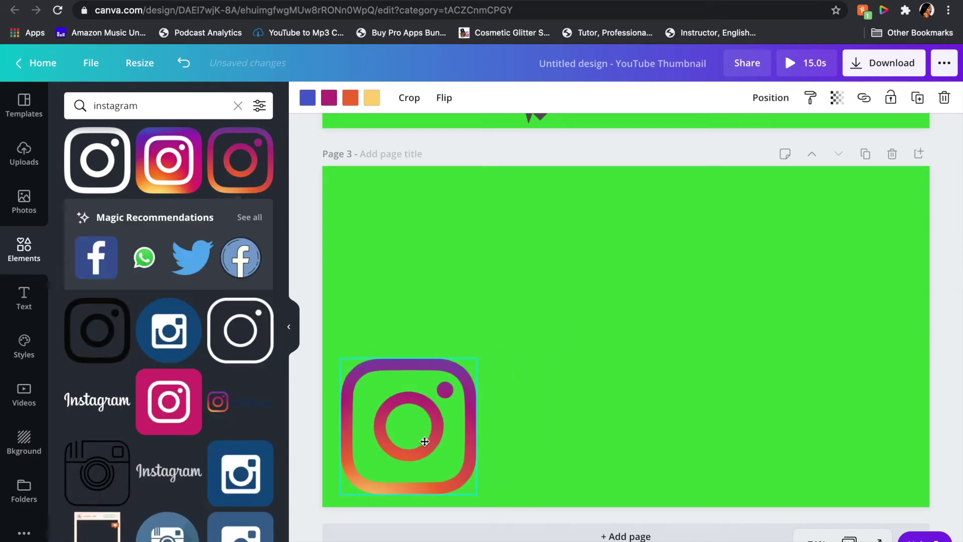
left_click_drag(478, 358, 410, 423)
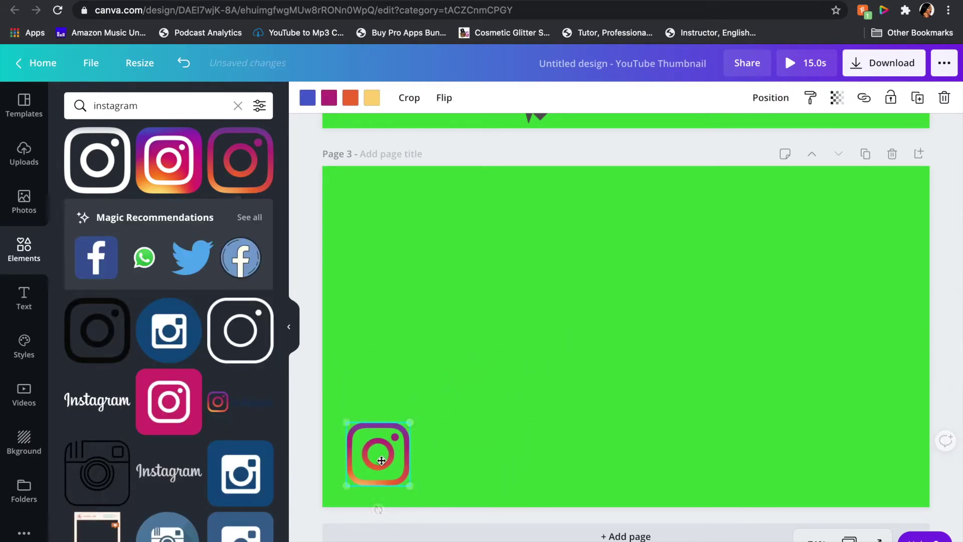
left_click_drag(381, 461, 377, 225)
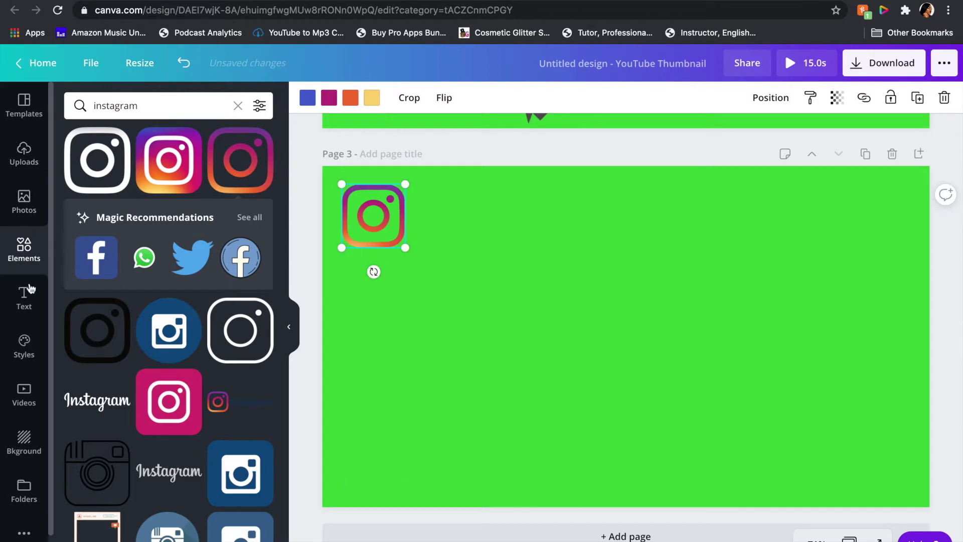
Step: Add a heading with the Instagram account handle, widened to one line, in white
left_click(23, 298)
left_click(135, 169)
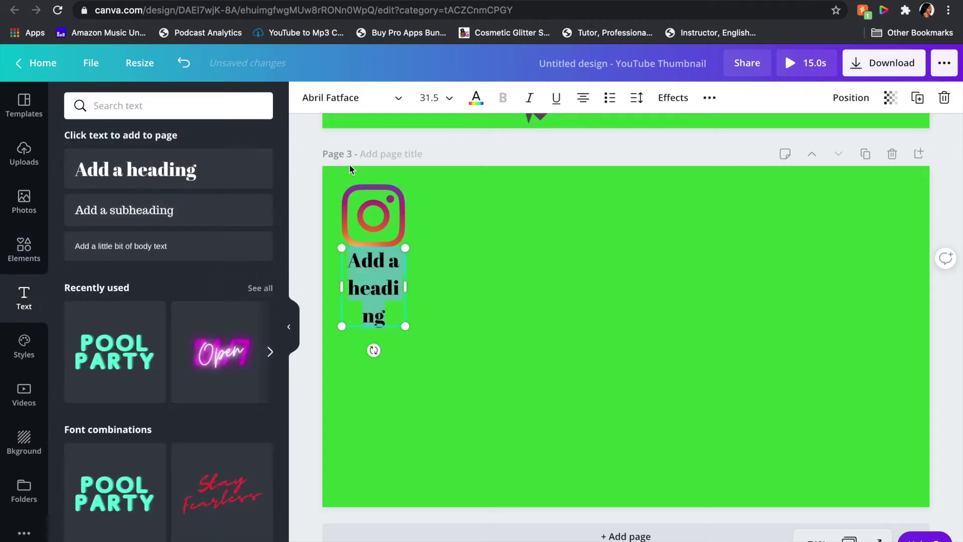
type("nikeajalynn")
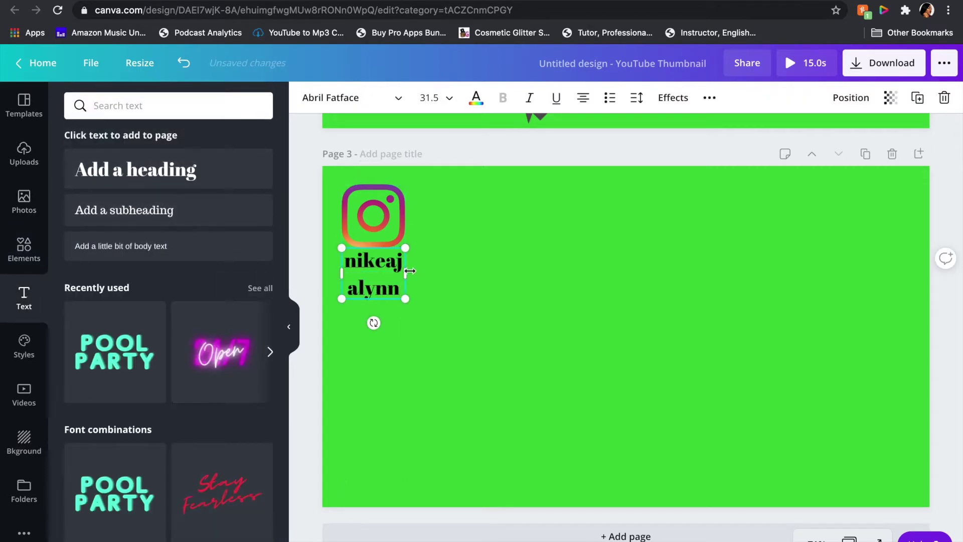
left_click_drag(420, 271, 486, 254)
left_click(476, 97)
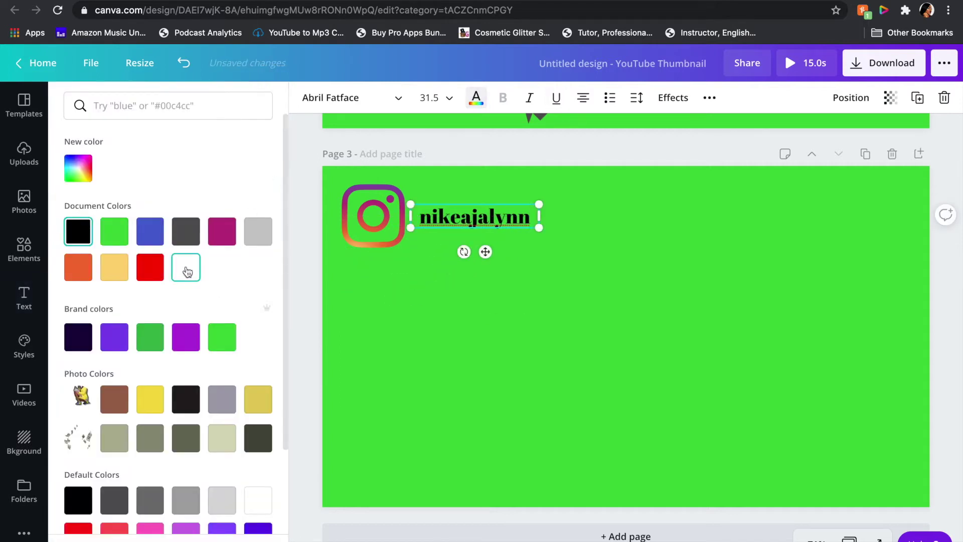
left_click(185, 267)
Step: Shrink the icon and set the handle text to size 49.8, lined up beside it
left_click(399, 195)
left_click_drag(402, 192, 368, 204)
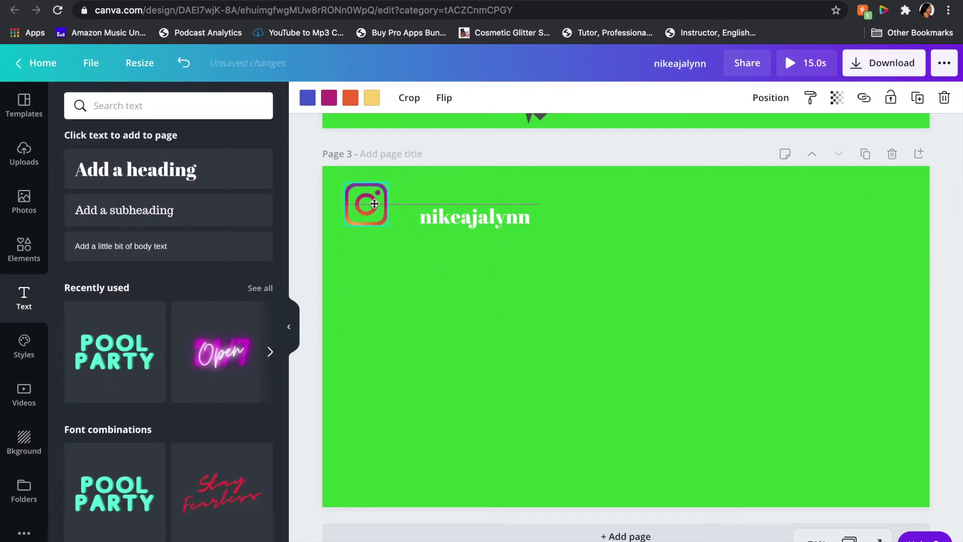
left_click(446, 217)
left_click_drag(445, 217, 440, 199)
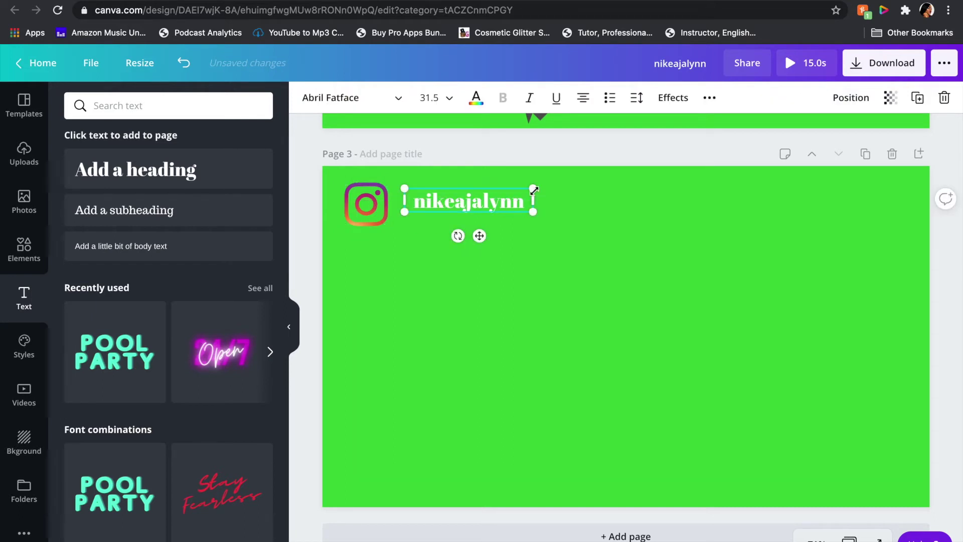
left_click_drag(533, 182, 607, 169)
mouse_move(533, 191)
left_mouse_down()
mouse_move(533, 207)
mouse_move(523, 203)
left_mouse_up()
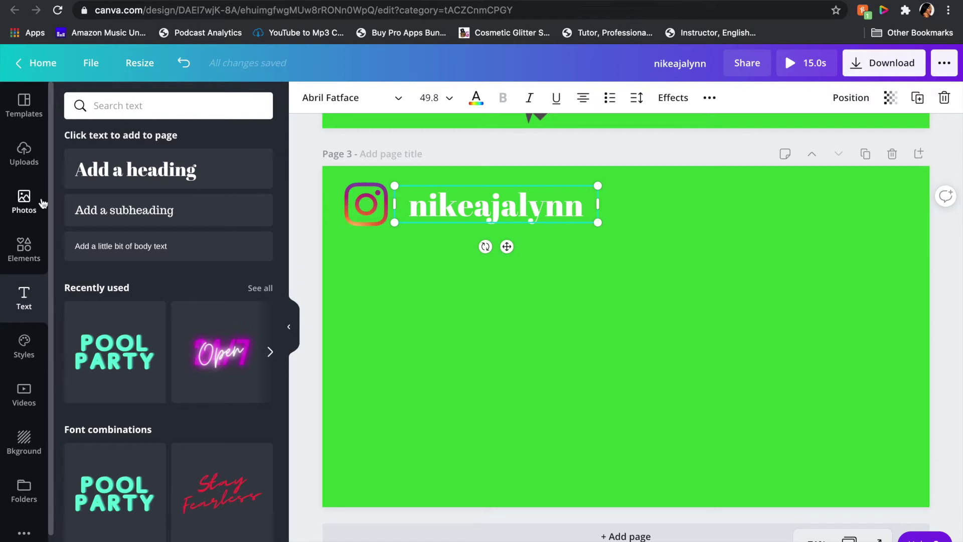
left_click(24, 251)
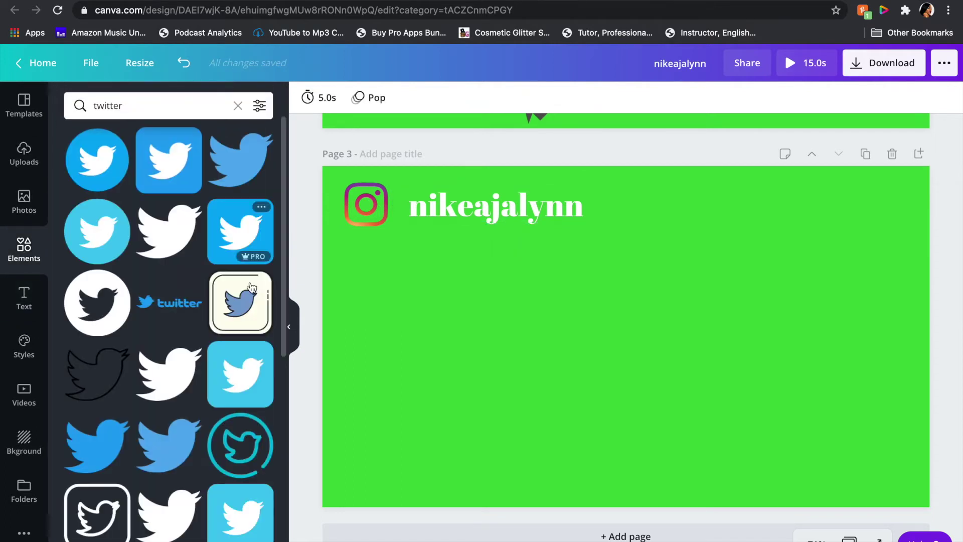
Step: Add the Twitter bird and Facebook f logos to page 3 and shift the handle and Instagram icon right
scroll(183, 396, "down", 3)
scroll(183, 401, "up", 3)
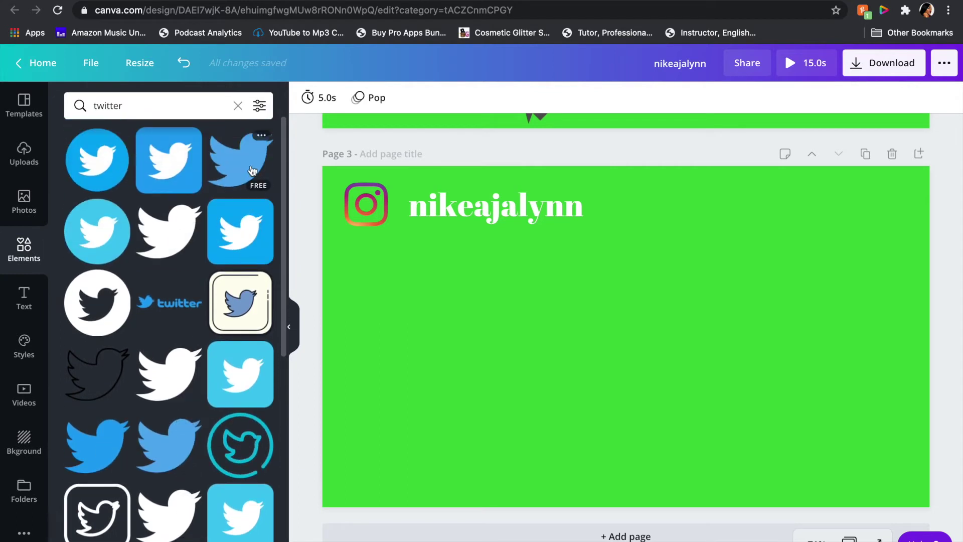
left_click(252, 170)
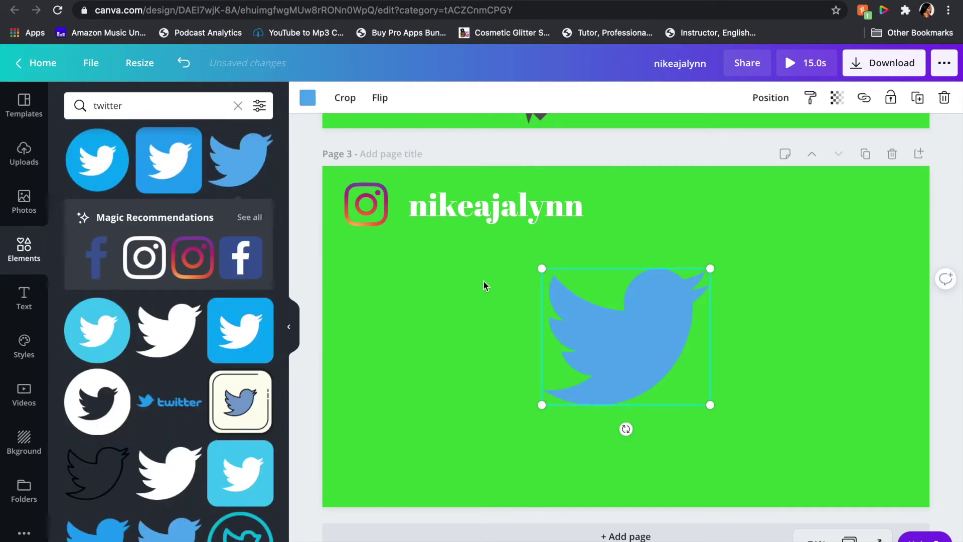
left_click(97, 259)
left_click_drag(436, 217, 515, 203)
left_click_drag(372, 214, 470, 208)
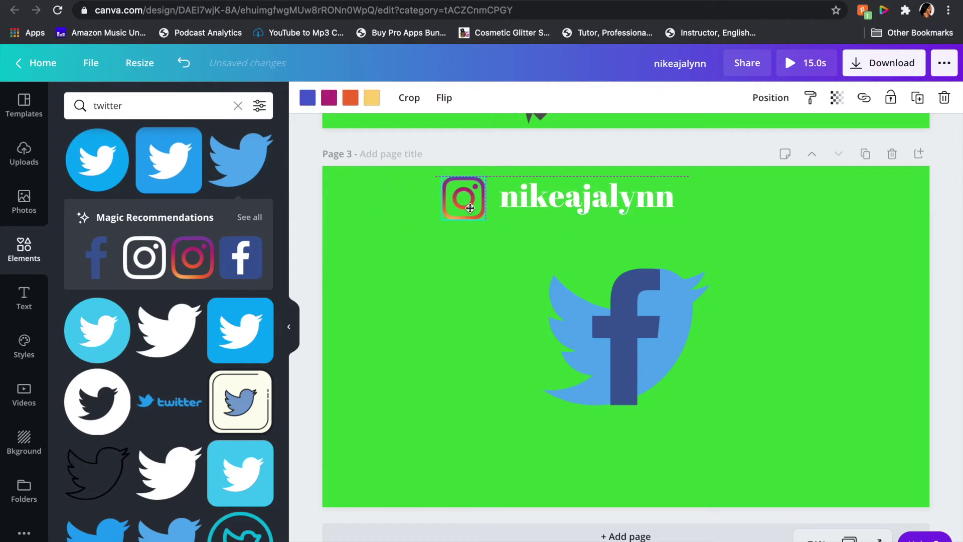
Step: Shrink the Facebook f to icon size and align it with the Instagram icon in the top-left corner
left_click(612, 346)
left_click_drag(661, 270, 435, 251)
left_click_drag(464, 197, 354, 192)
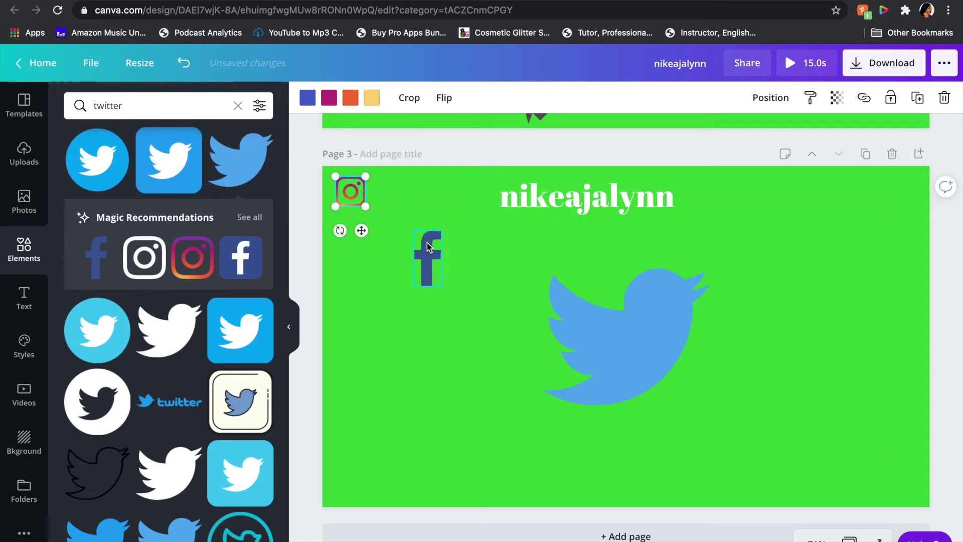
left_click_drag(429, 272, 359, 257)
left_click_drag(363, 221, 355, 235)
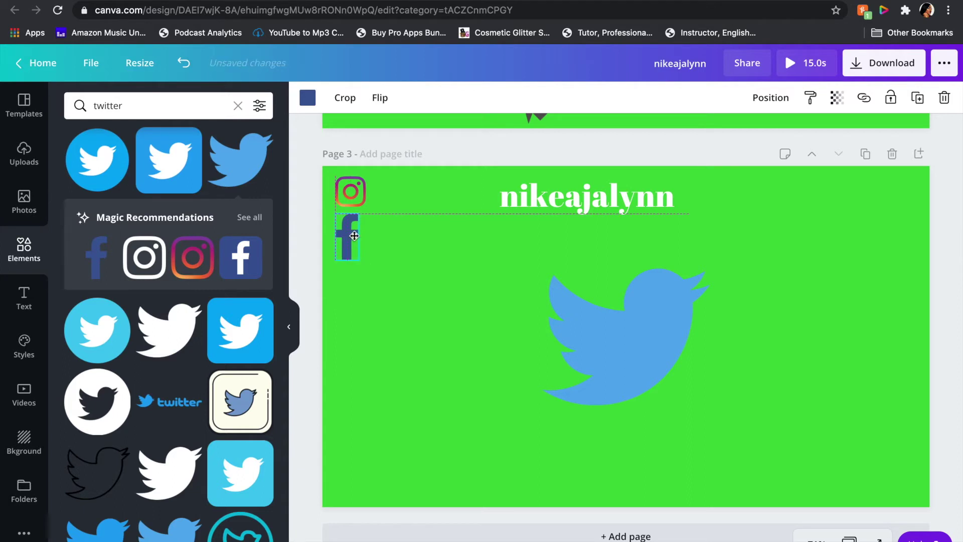
Step: Shrink the Twitter bird and line up Instagram, Facebook and Twitter icons in a row
left_click(651, 355)
left_click_drag(708, 269, 391, 300)
left_click_drag(348, 246, 387, 206)
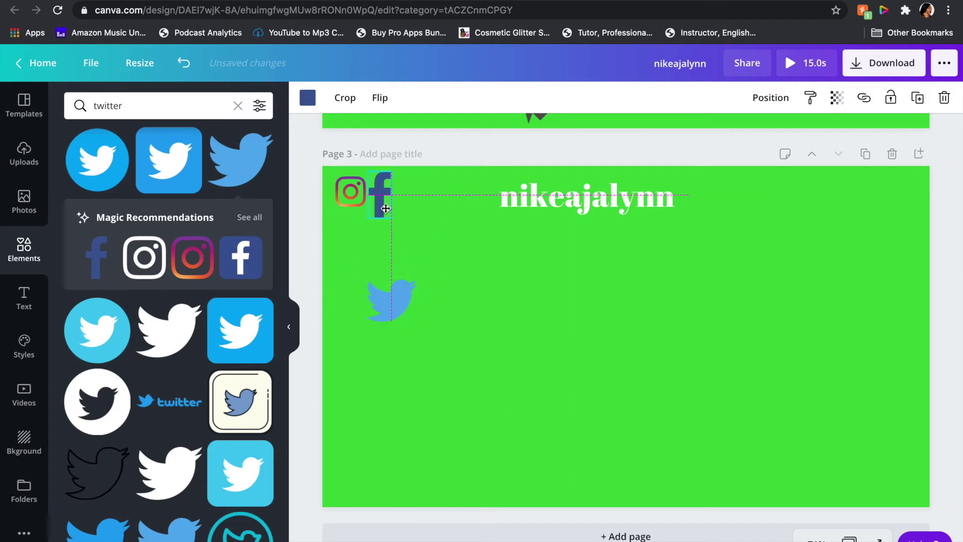
left_click_drag(397, 320, 424, 205)
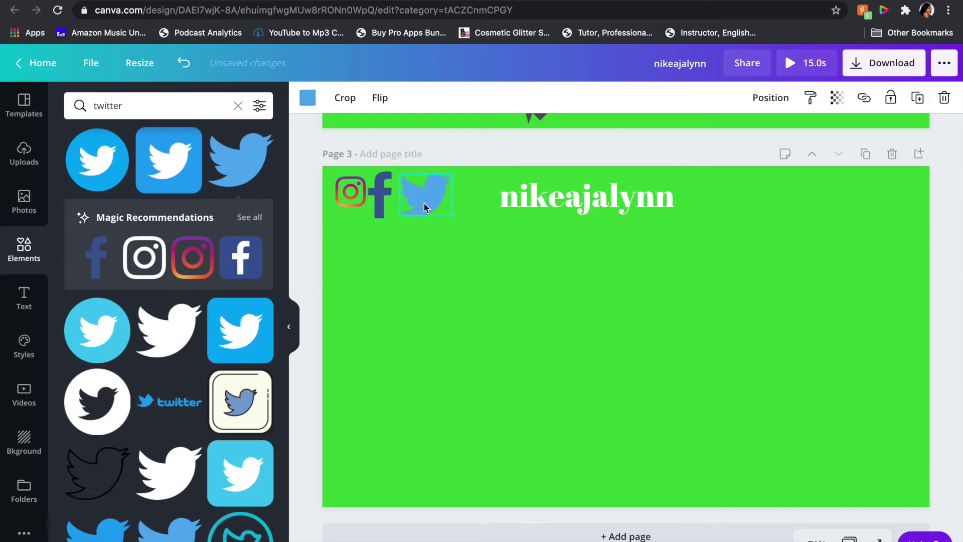
left_click(671, 98)
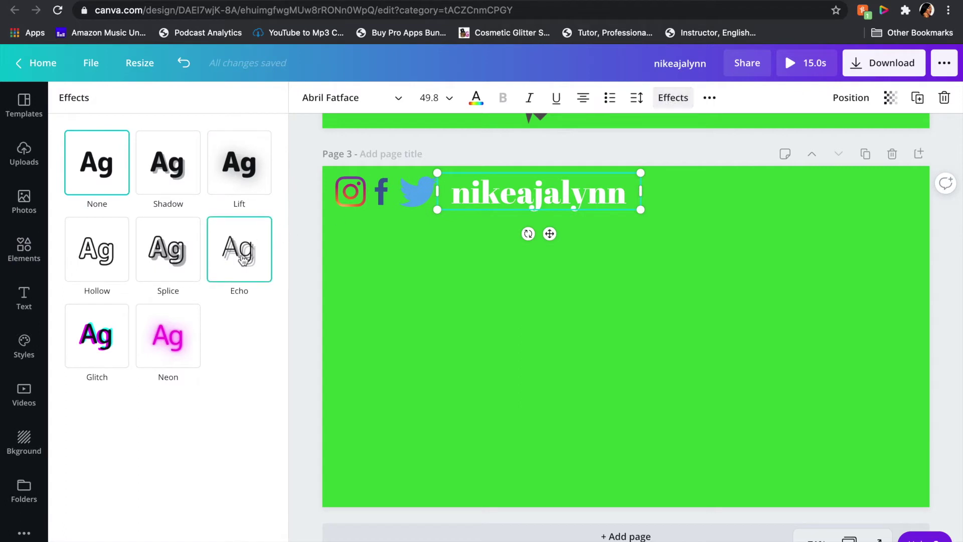
Step: Try the Echo and Splice effects on the handle text, then settle on Lift
left_click(243, 259)
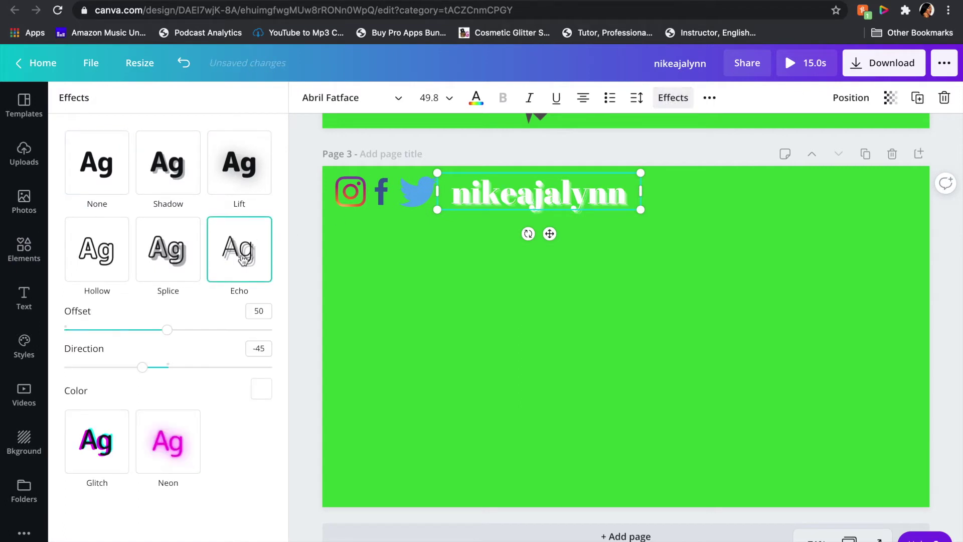
left_click(170, 261)
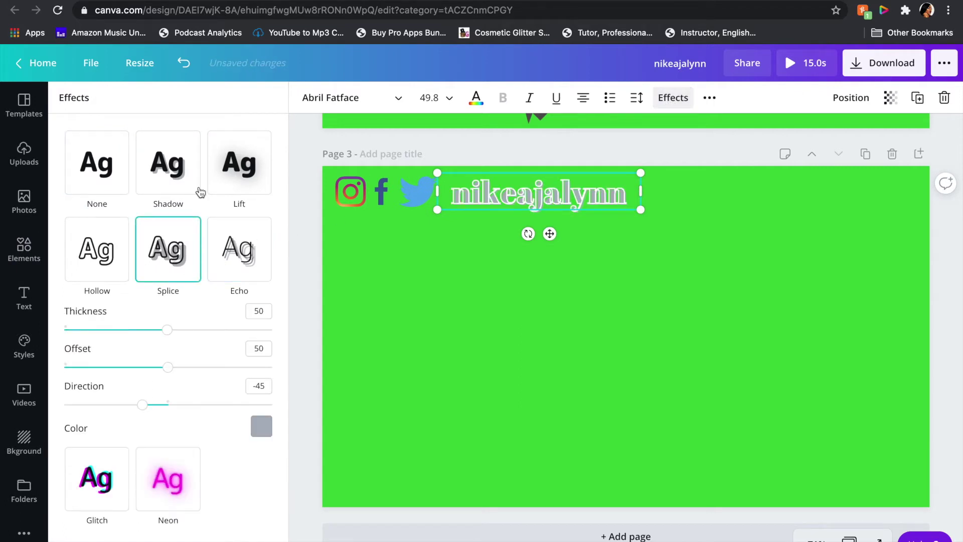
left_click(244, 168)
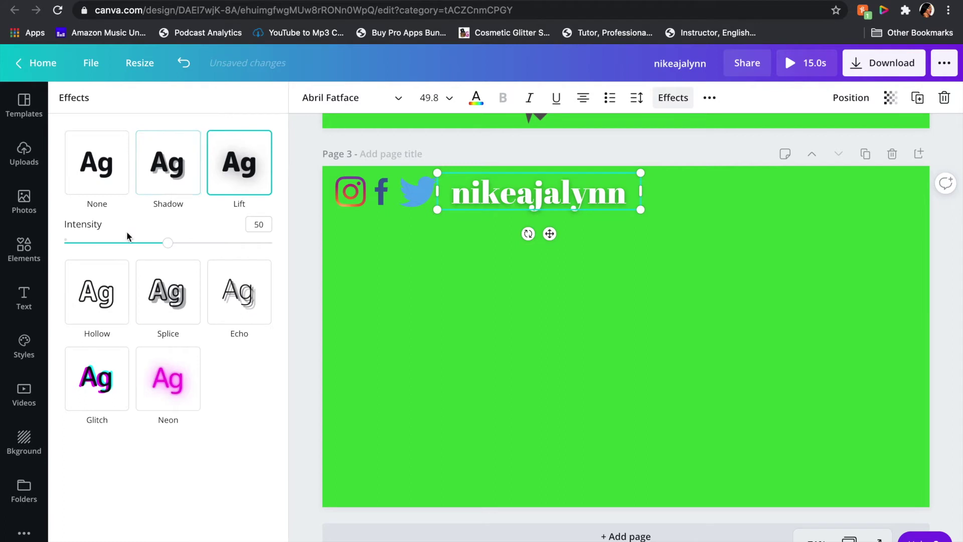
key("Escape")
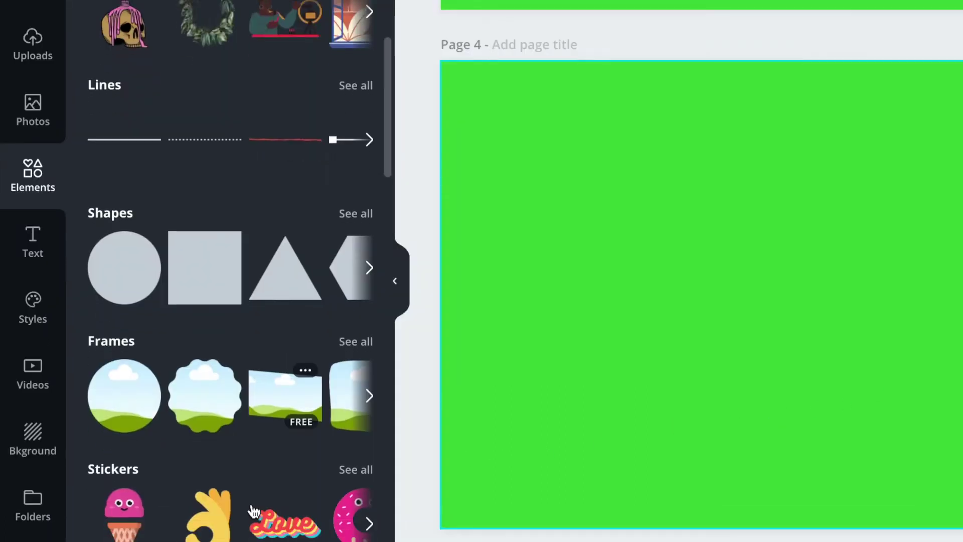
Step: Browse all stickers in Elements, then search for 'Stickers comment below'
scroll(254, 510, "down", 2)
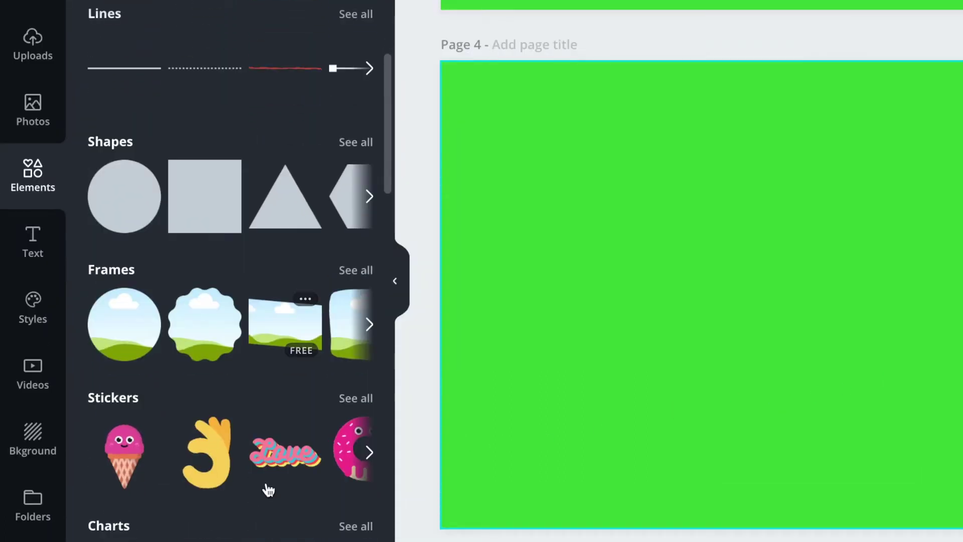
left_click(351, 400)
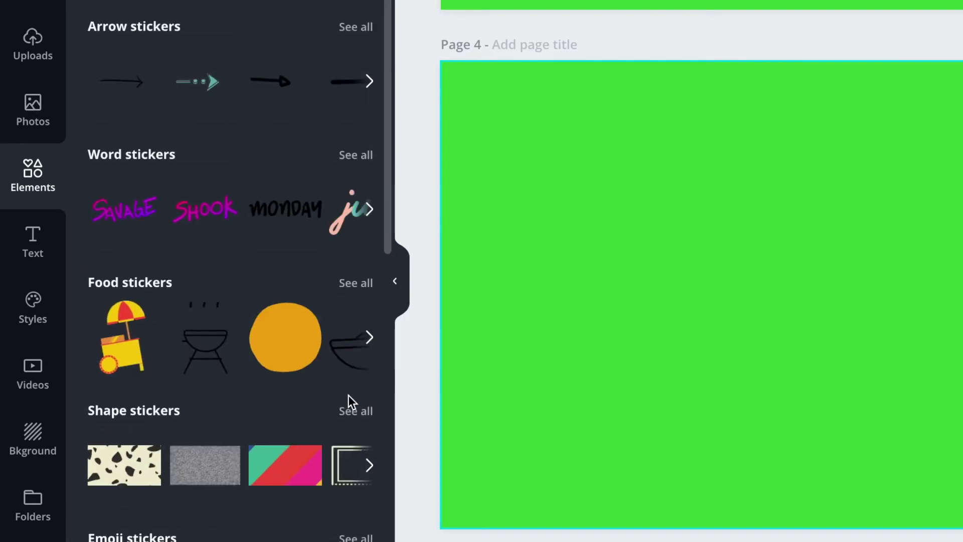
scroll(348, 395, "down", 2)
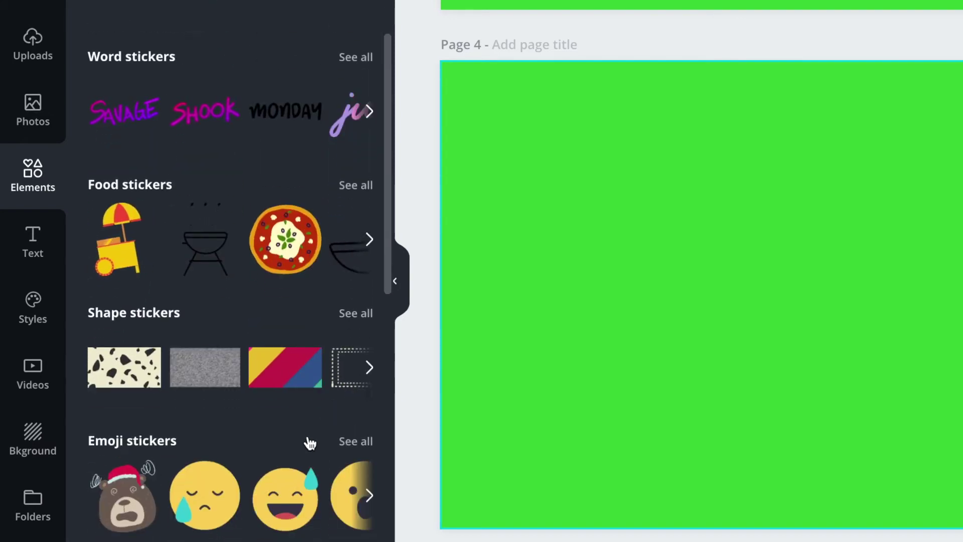
scroll(303, 450, "up", 2)
scroll(304, 450, "down", 3)
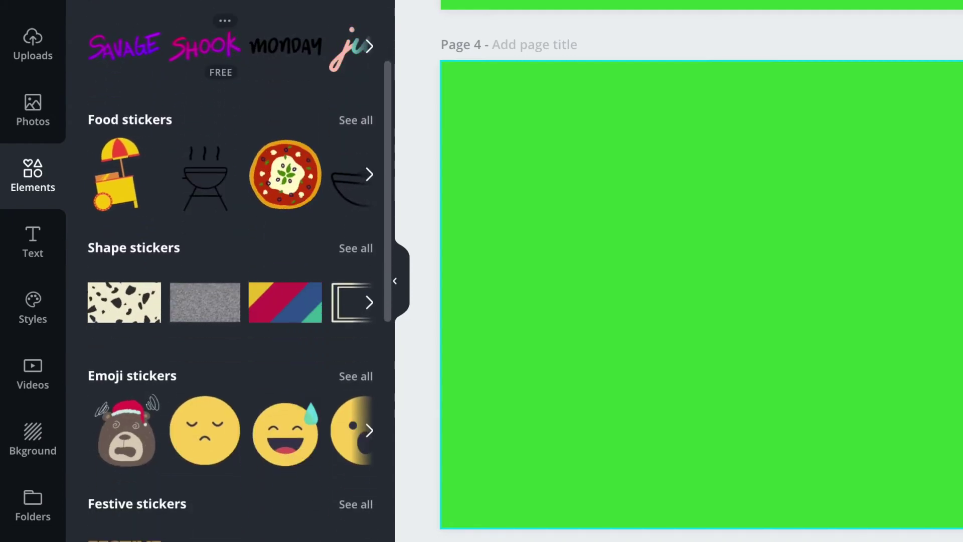
left_click(231, 2)
key("Escape")
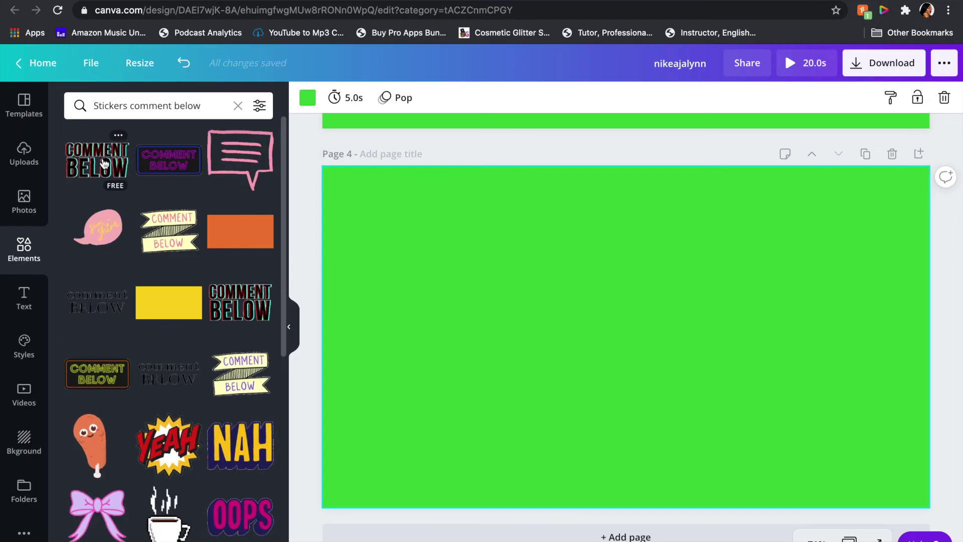
Step: Add the first black glitch-style COMMENT BELOW sticker, shrink it, and place it at page 4's bottom left
left_click(144, 59)
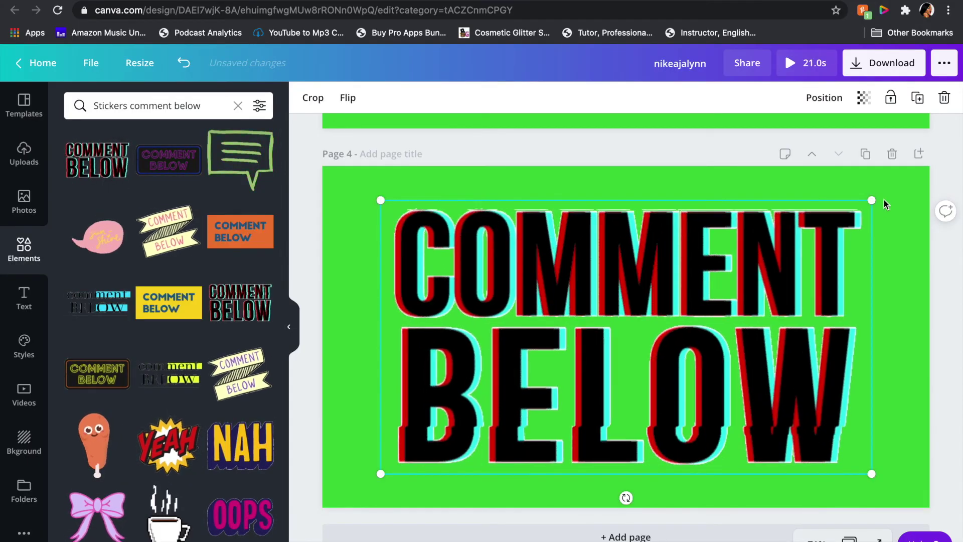
left_click_drag(872, 200, 534, 419)
left_click_drag(460, 455, 452, 468)
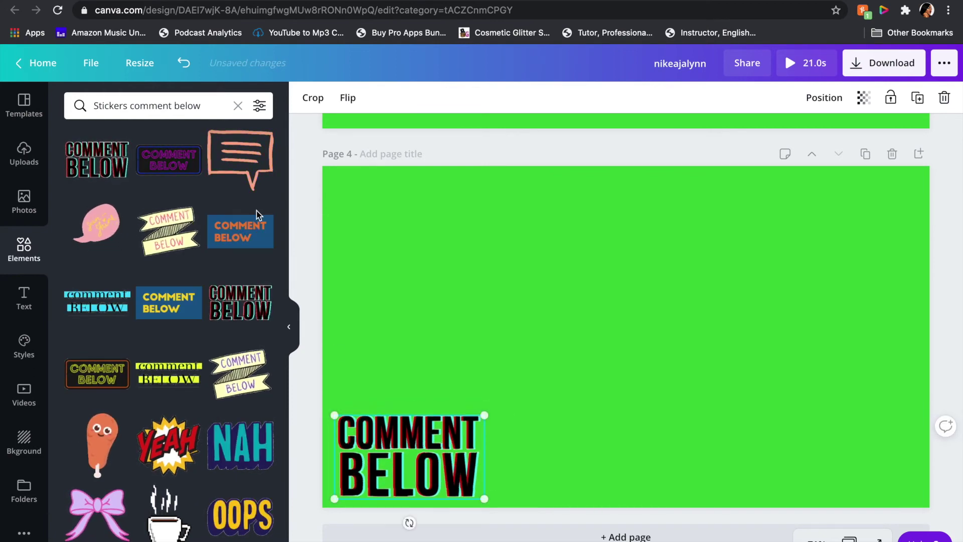
left_click(203, 105)
key("BackSpace")
key("BackSpace")
key("BackSpace")
key("BackSpace")
key("BackSpace")
key("BackSpace")
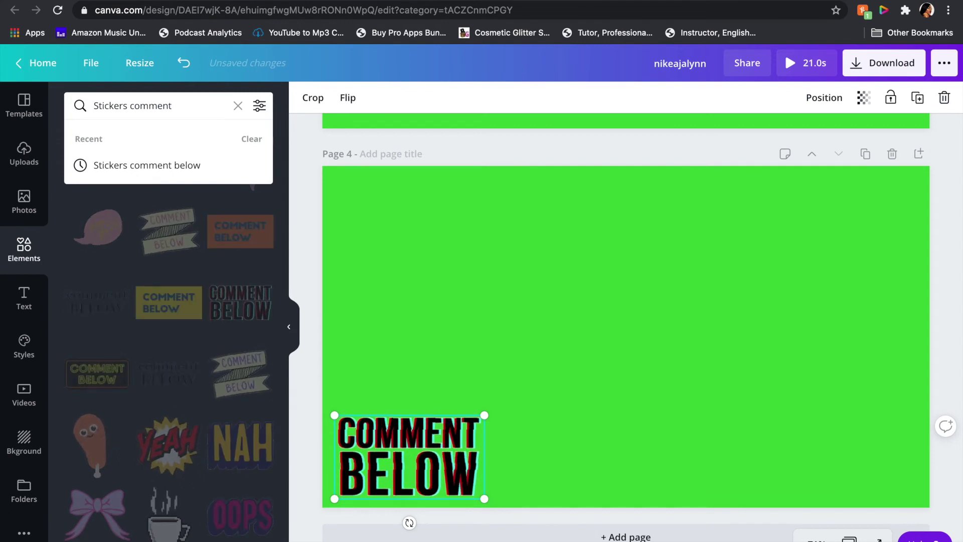
Step: Change the sticker search to 'Stickers arrow' and browse the arrow results
key("BackSpace")
key("BackSpace")
key("BackSpace")
type("arr")
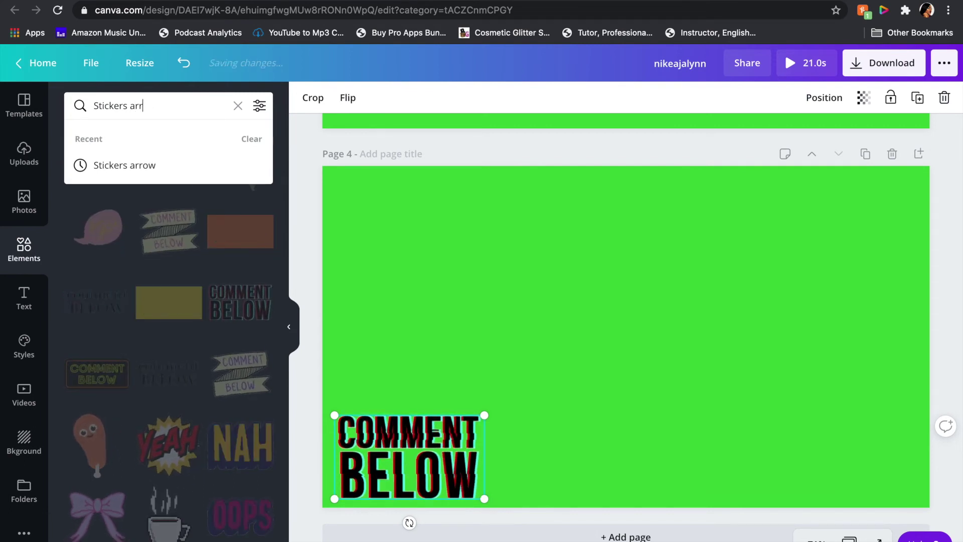
type("ow")
key("Return")
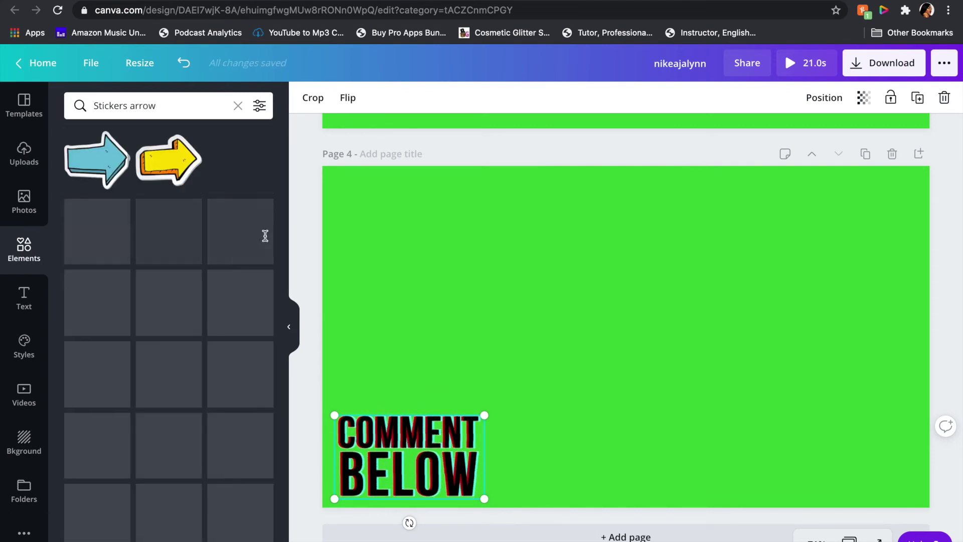
scroll(202, 355, "down", 3)
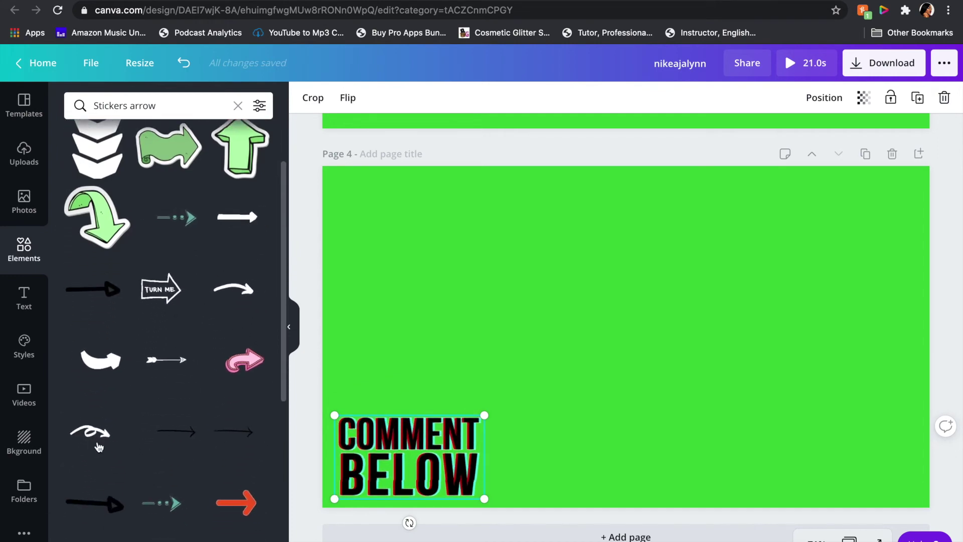
scroll(138, 494, "down", 8)
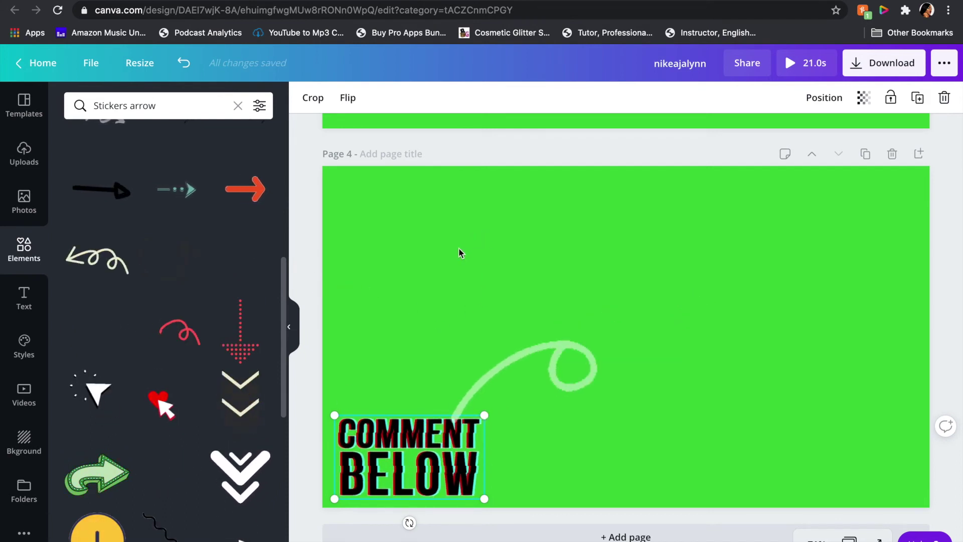
Step: Try a white curve sticker and a chevron sticker, shrinking and placing each beside COMMENT BELOW
left_click(545, 418)
left_click_drag(709, 214, 558, 367)
left_click_drag(430, 486, 404, 470)
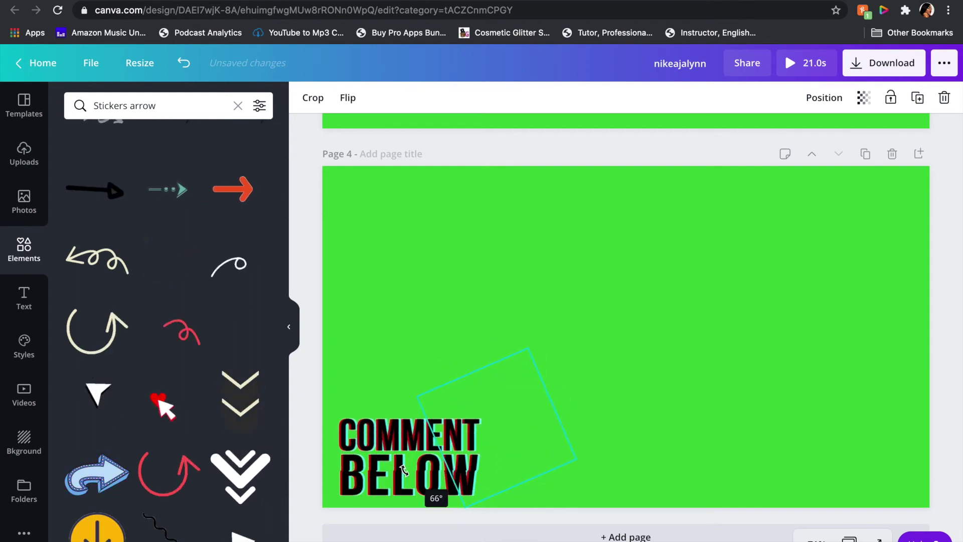
left_click_drag(522, 441, 532, 444)
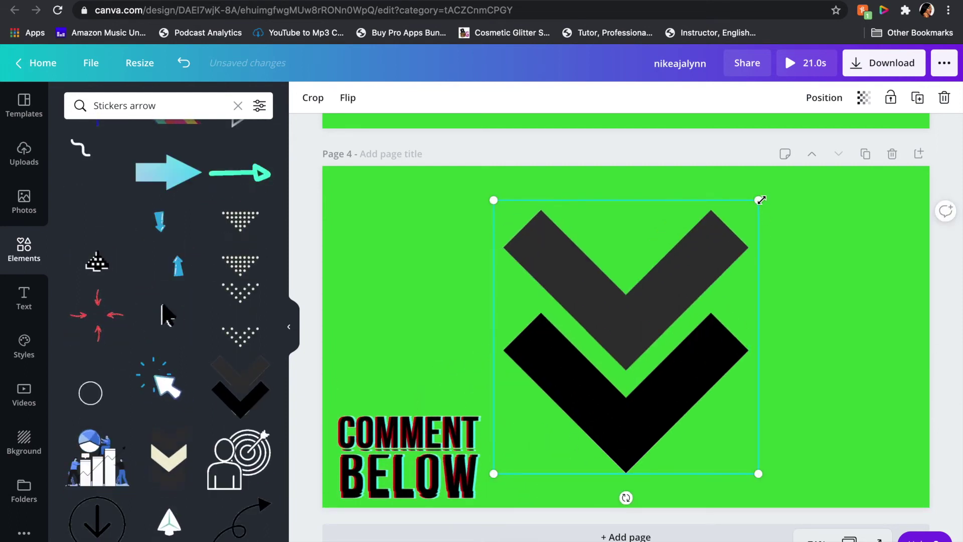
left_click_drag(757, 197, 574, 386)
left_click_drag(532, 432, 516, 458)
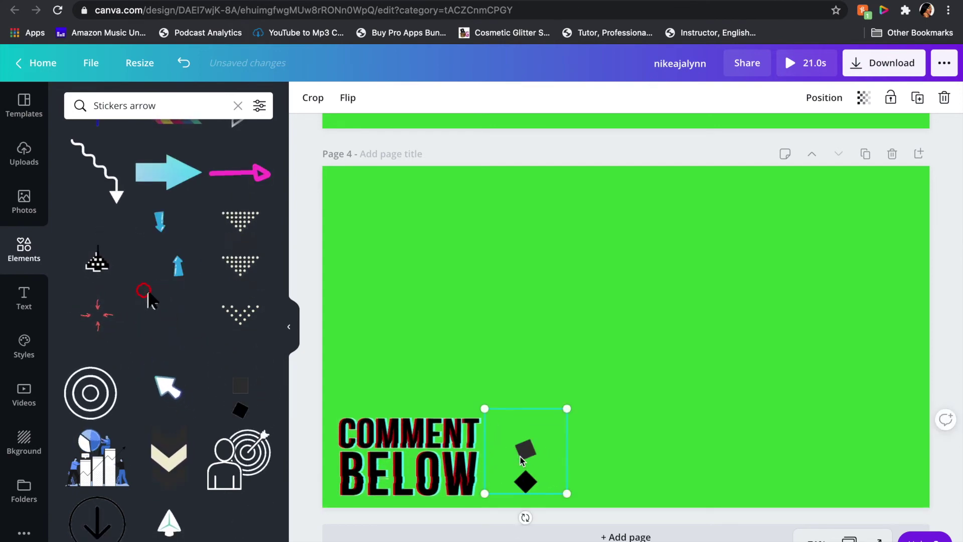
left_click(464, 494)
Step: Add a black curved arrow sticker, shrink it, and rotate it to 63°
left_click(190, 336)
left_click_drag(770, 199, 559, 399)
left_click_drag(518, 498, 442, 479)
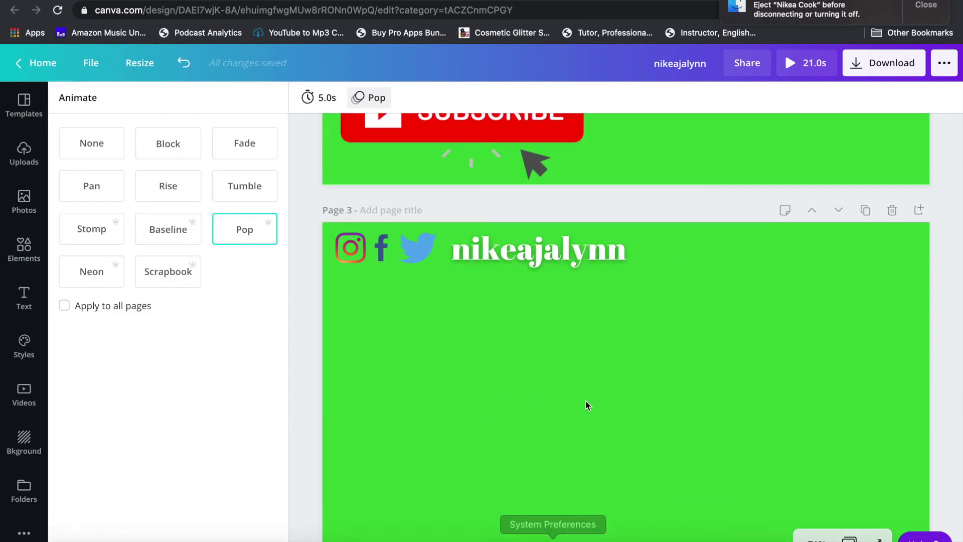
scroll(587, 405, "up", 15)
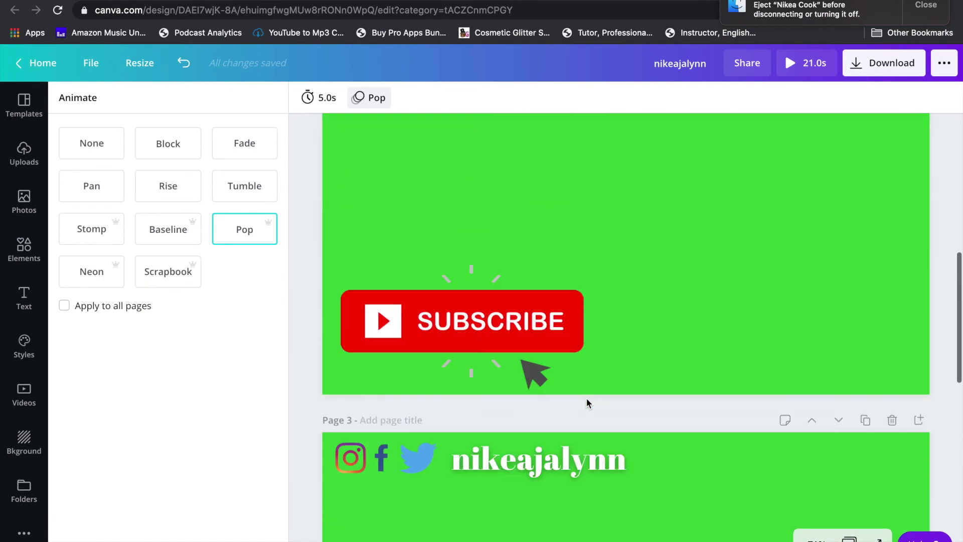
Step: Select Page 1, try the Rise animation, then apply Fade instead
left_click(588, 403)
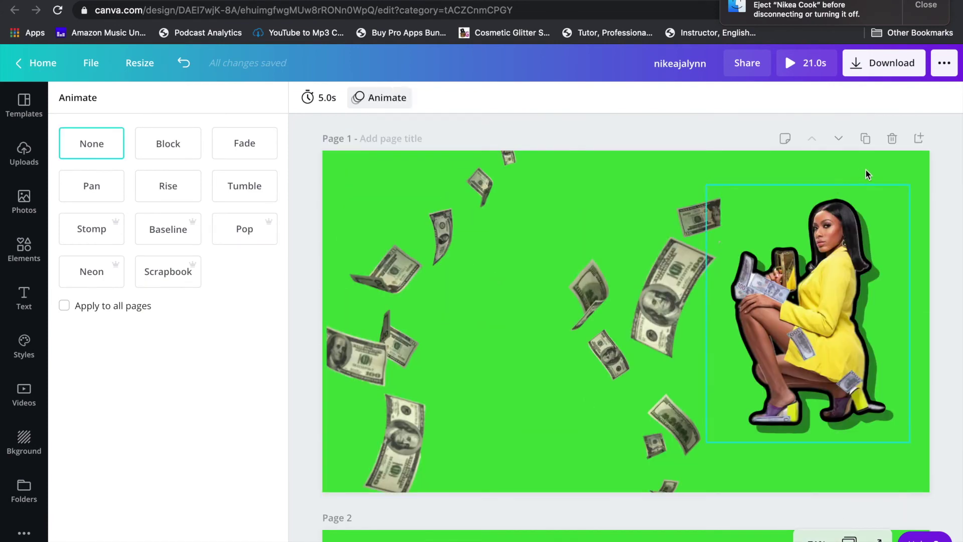
left_click(878, 181)
left_click(380, 97)
left_click(174, 192)
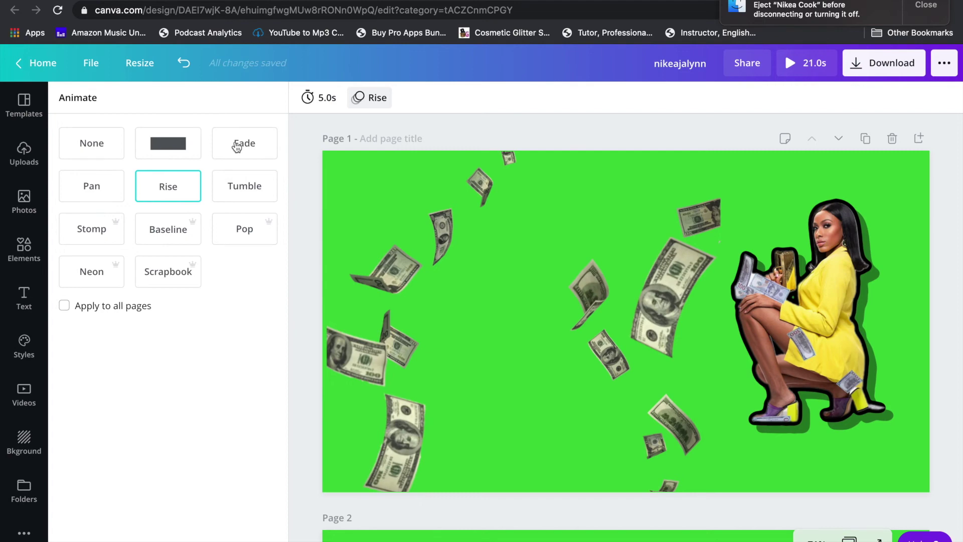
left_click(245, 143)
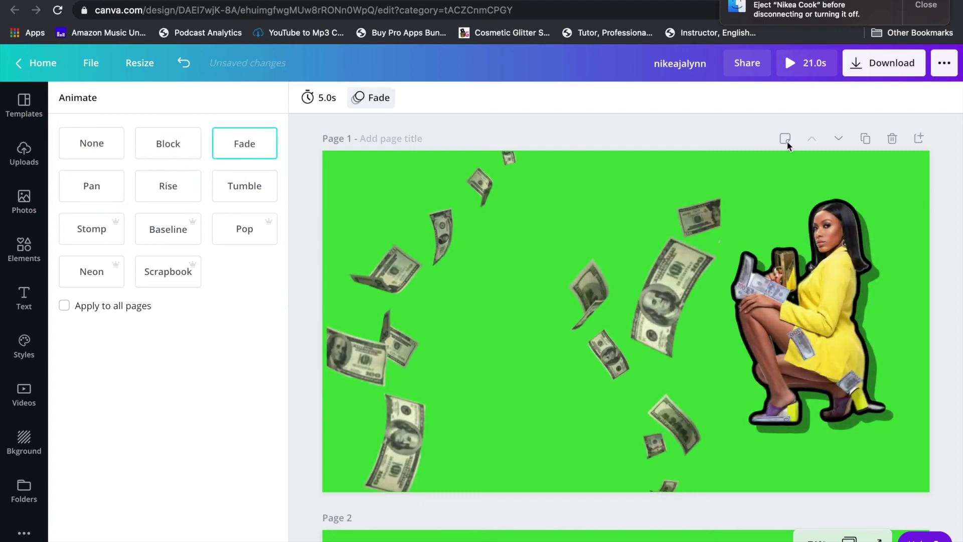
left_click(936, 5)
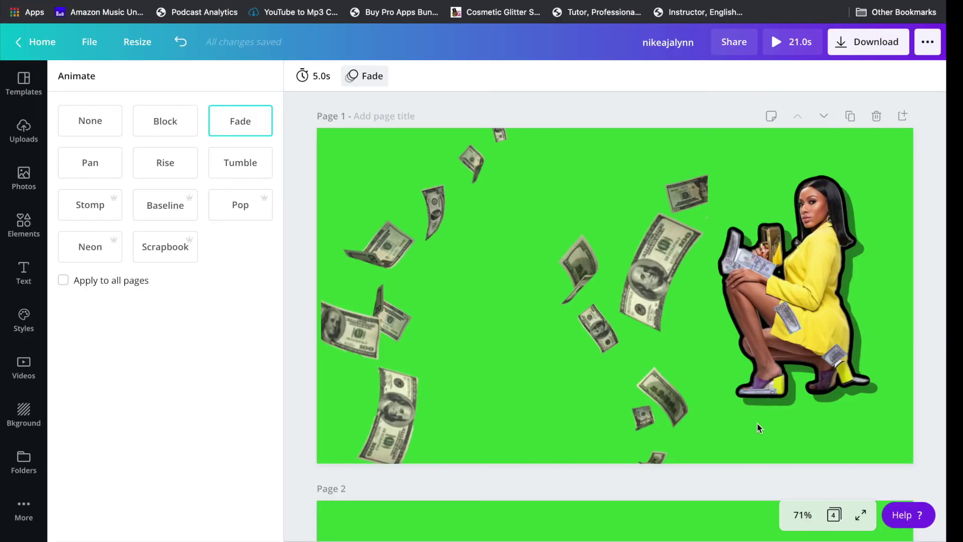
Step: Scroll down to Page 2 with the subscribe button and arrow to check its Pop animation
scroll(684, 432, "down", 5)
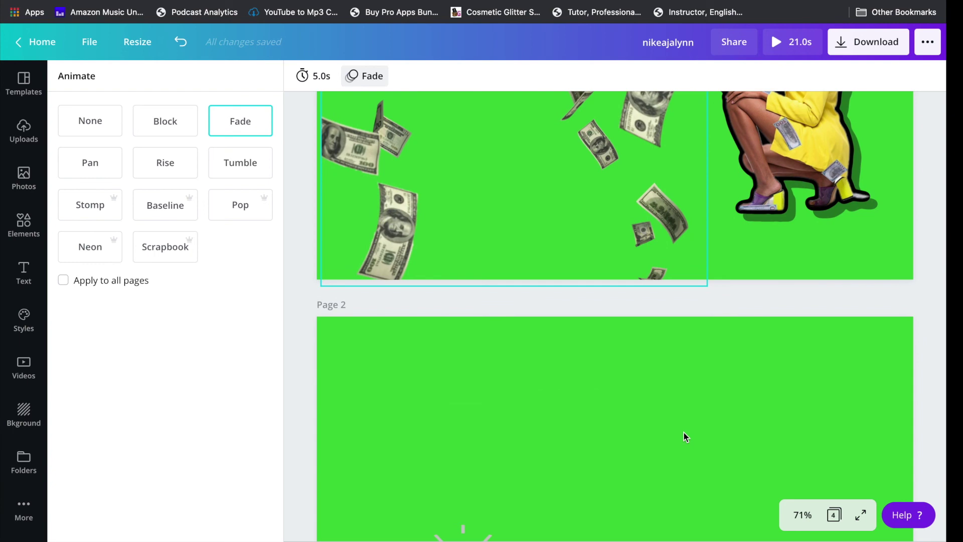
scroll(685, 436, "down", 2)
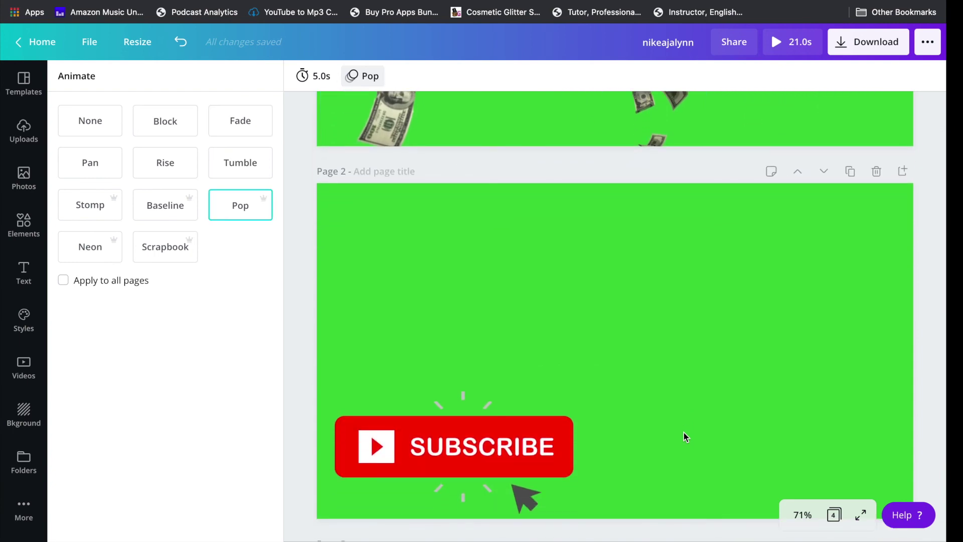